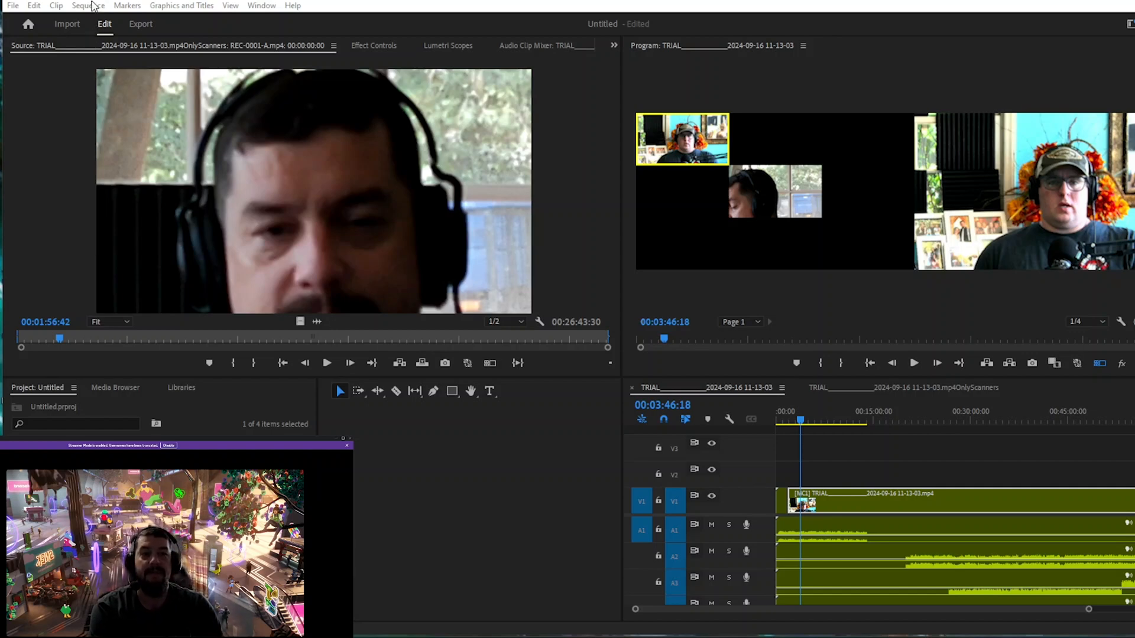
Review the sequence settings and cancel the dialog.
{"action": "left_click", "coordinate": [90, 6]}
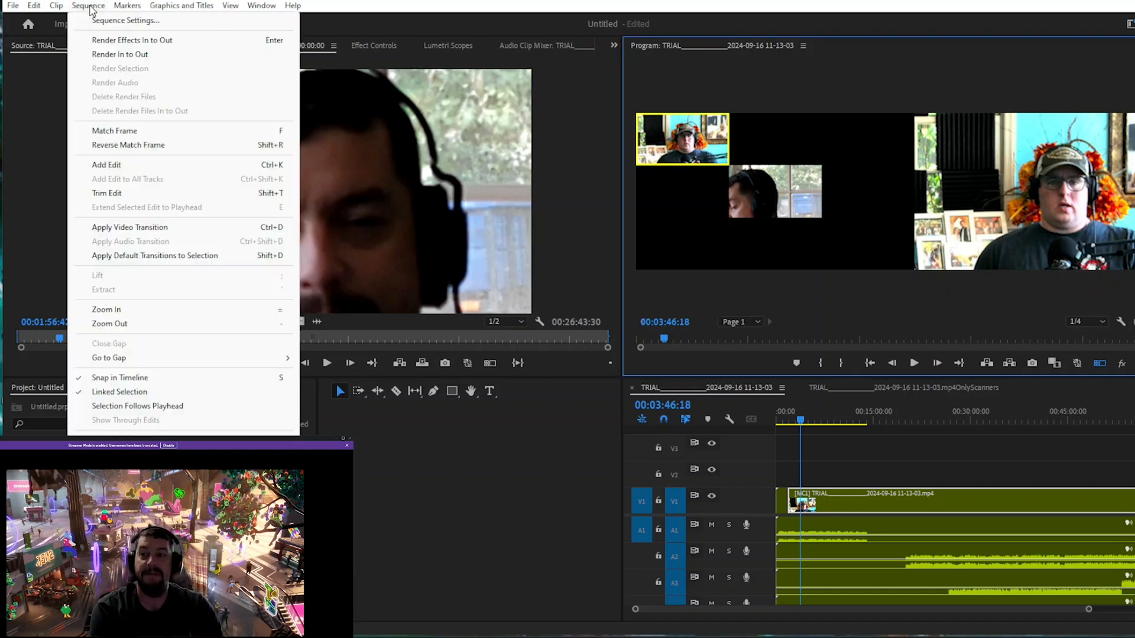
{"action": "left_click", "coordinate": [124, 21]}
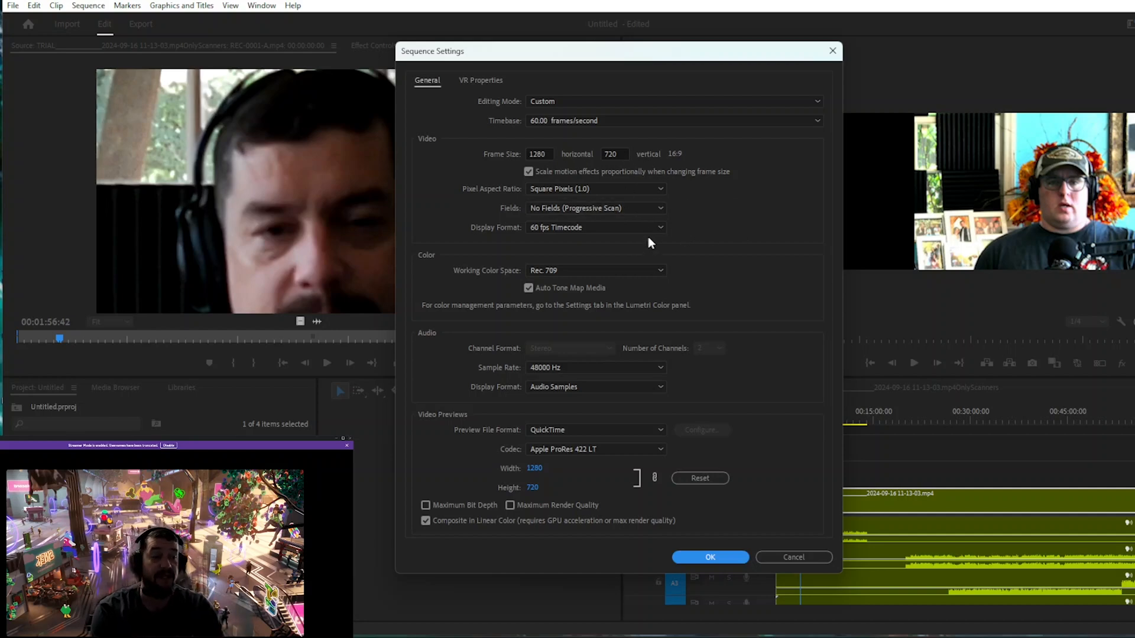
{"action": "left_click", "coordinate": [795, 558]}
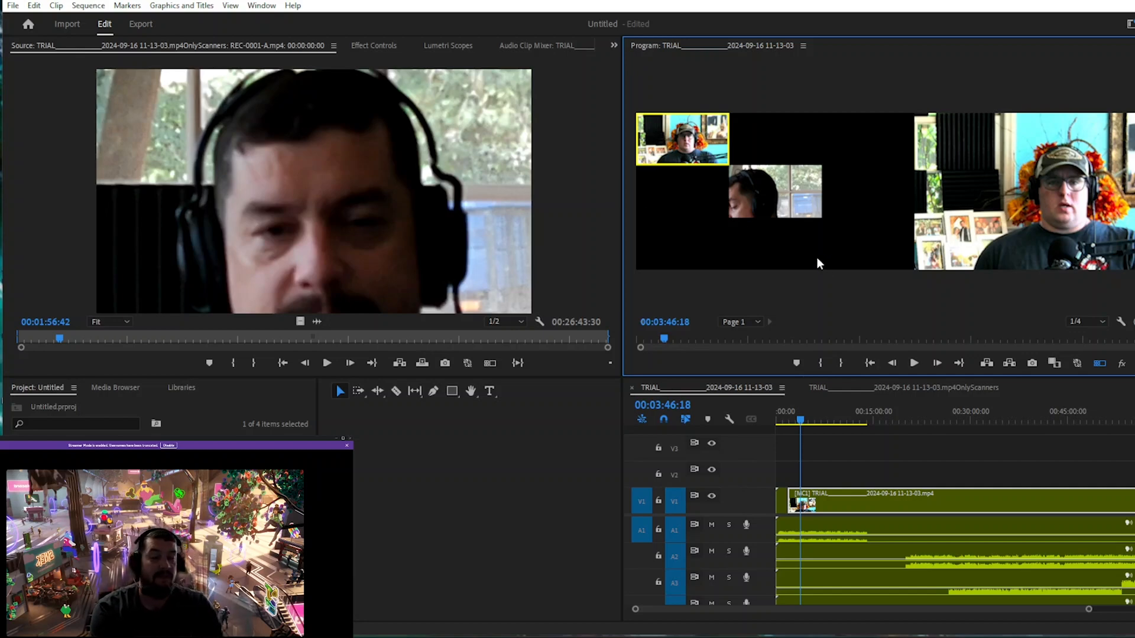
Switch the multicam clip's active angle to REC-0001-A in the program monitor.
{"action": "left_click", "coordinate": [815, 212]}
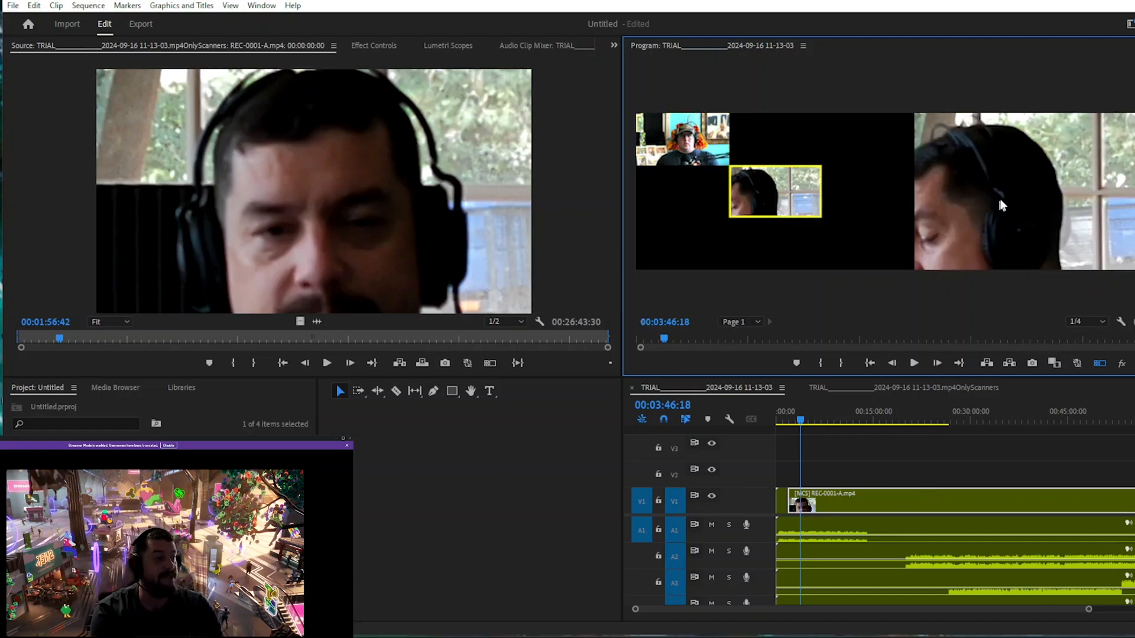
{"action": "left_click", "coordinate": [696, 152]}
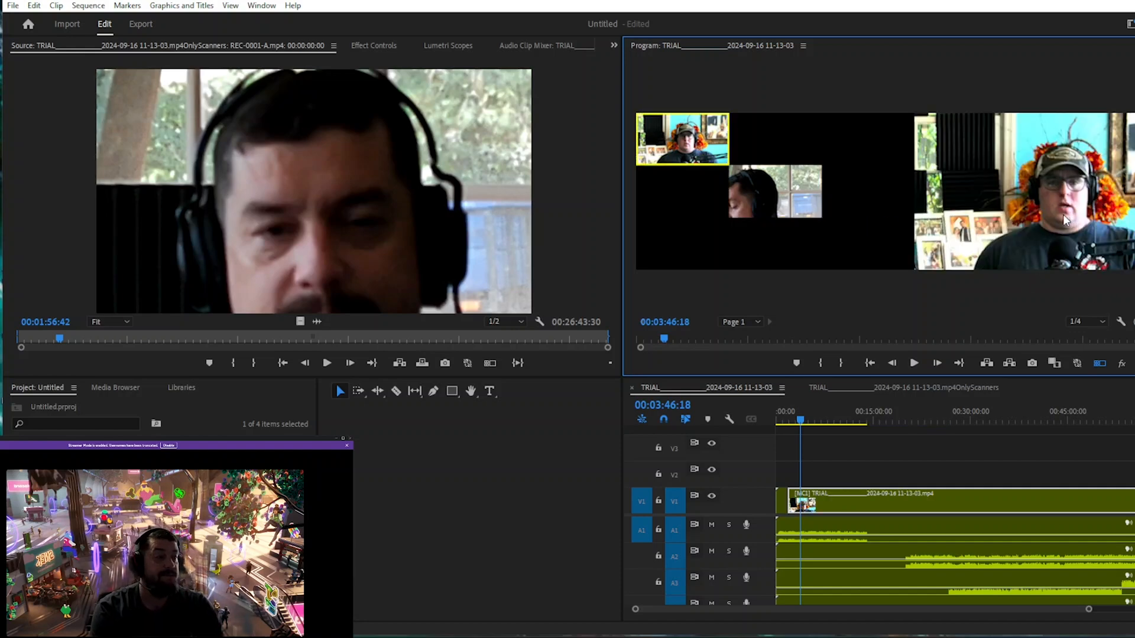
{"action": "left_click", "coordinate": [771, 190]}
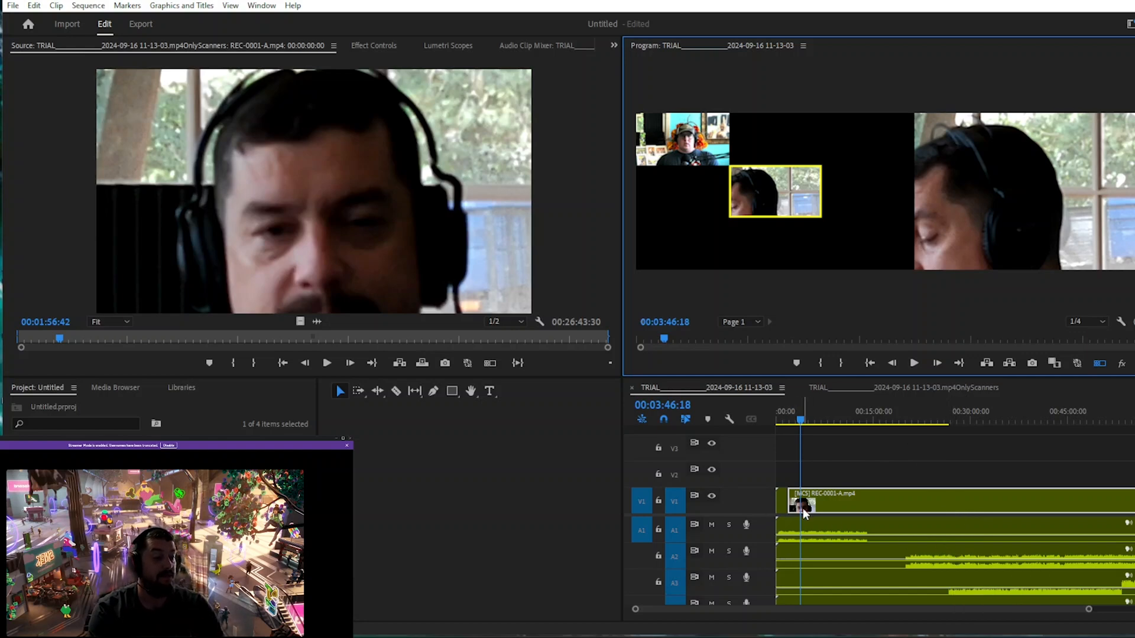
Disable Multi-Camera on the timeline clip.
{"action": "left_click", "coordinate": [834, 506]}
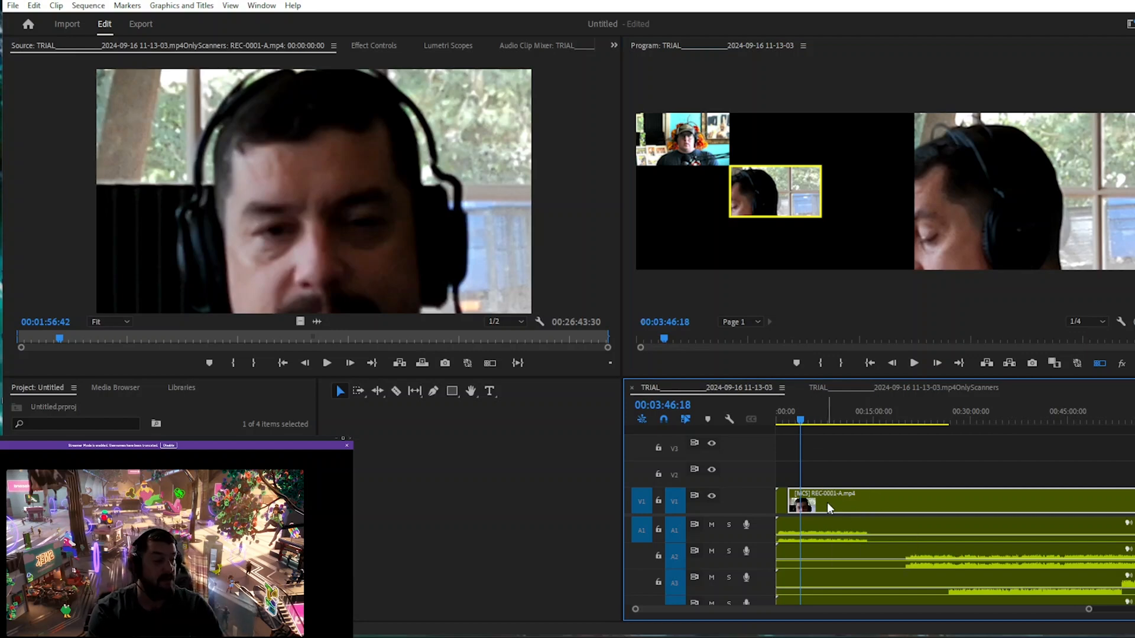
{"action": "right_click", "coordinate": [828, 507]}
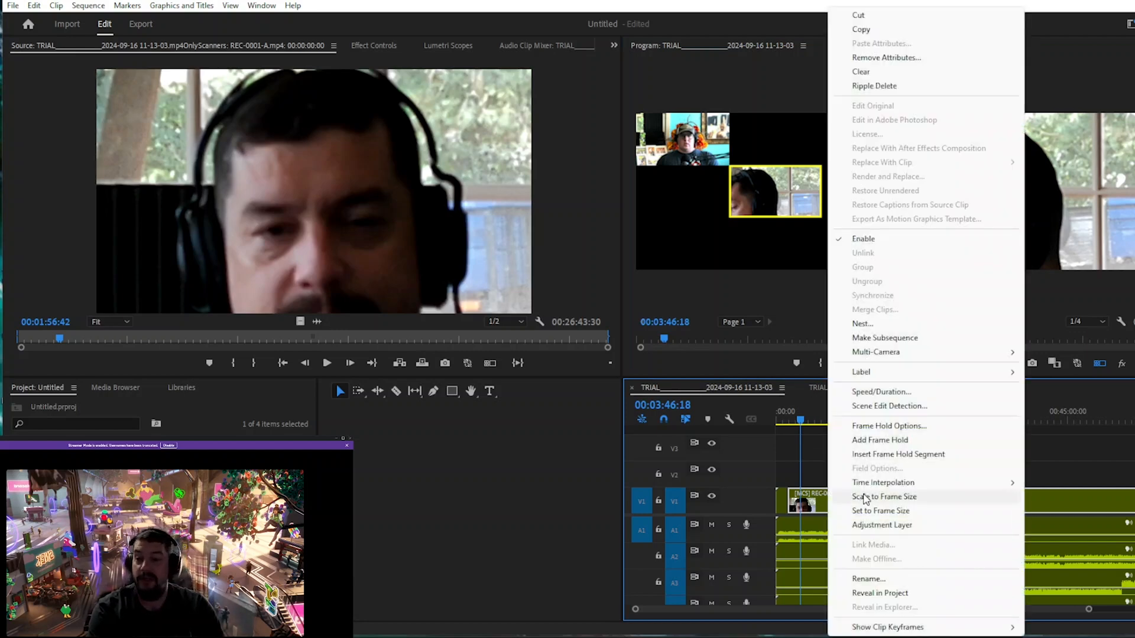
{"action": "mouse_move", "coordinate": [870, 491]}
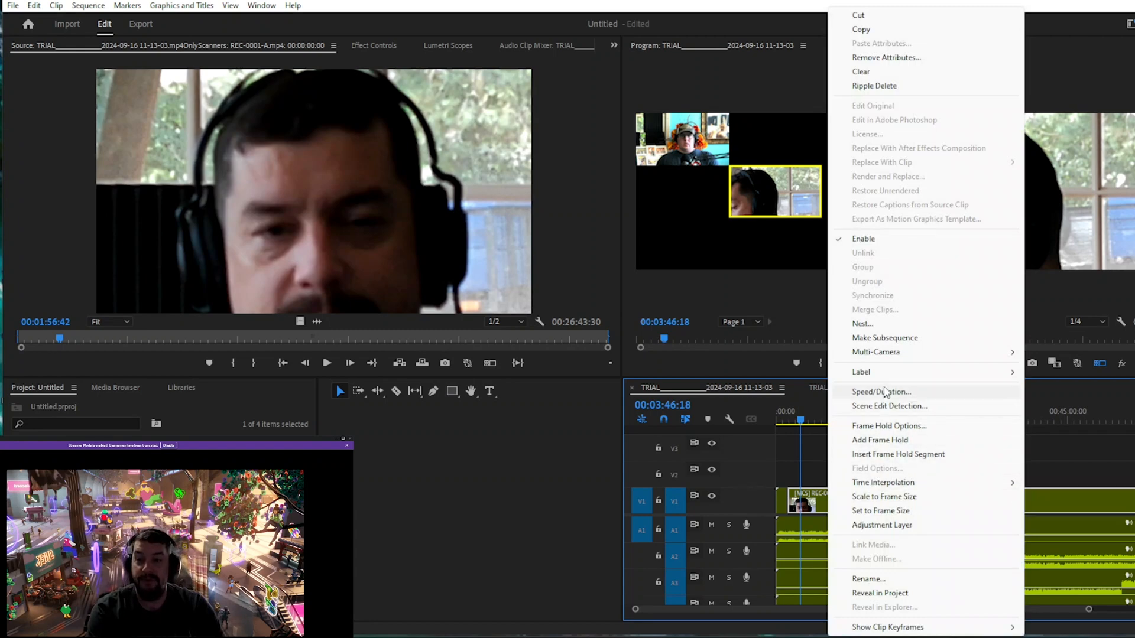
{"action": "mouse_move", "coordinate": [887, 353]}
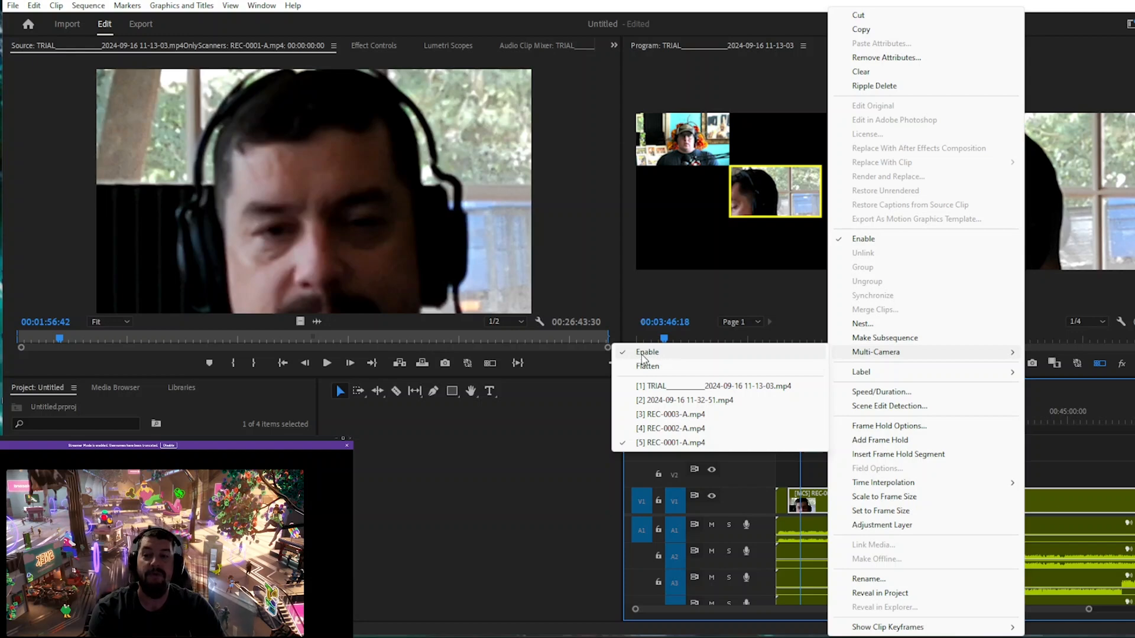
{"action": "left_click", "coordinate": [627, 354]}
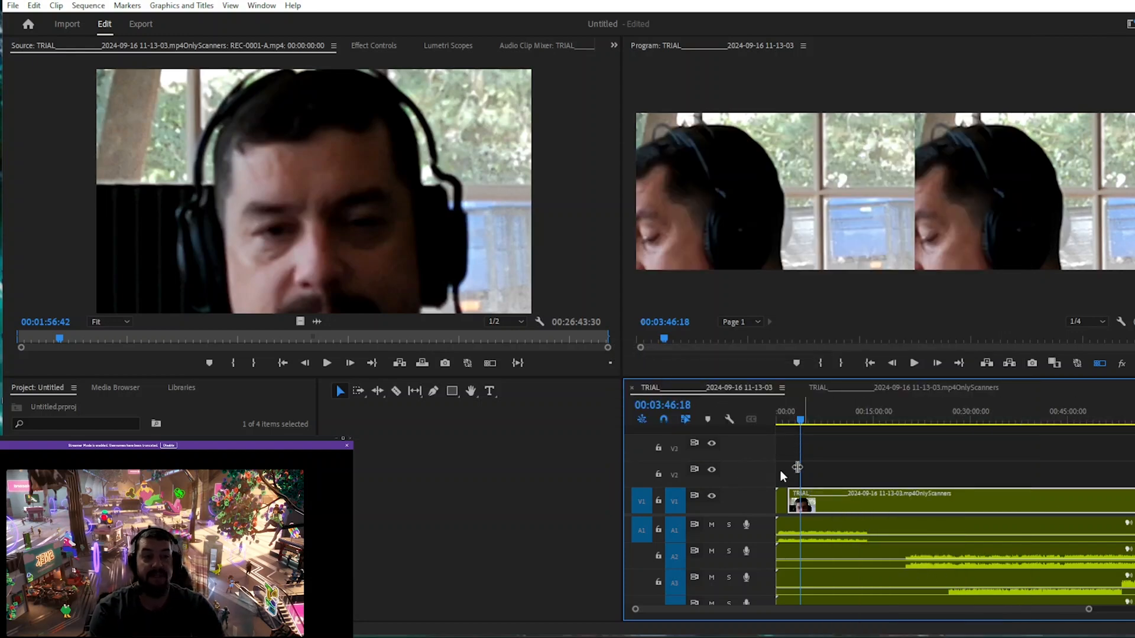
Open the nested source sequence and scale the REC-0001-A clip to 35.
{"action": "double_click", "coordinate": [835, 505]}
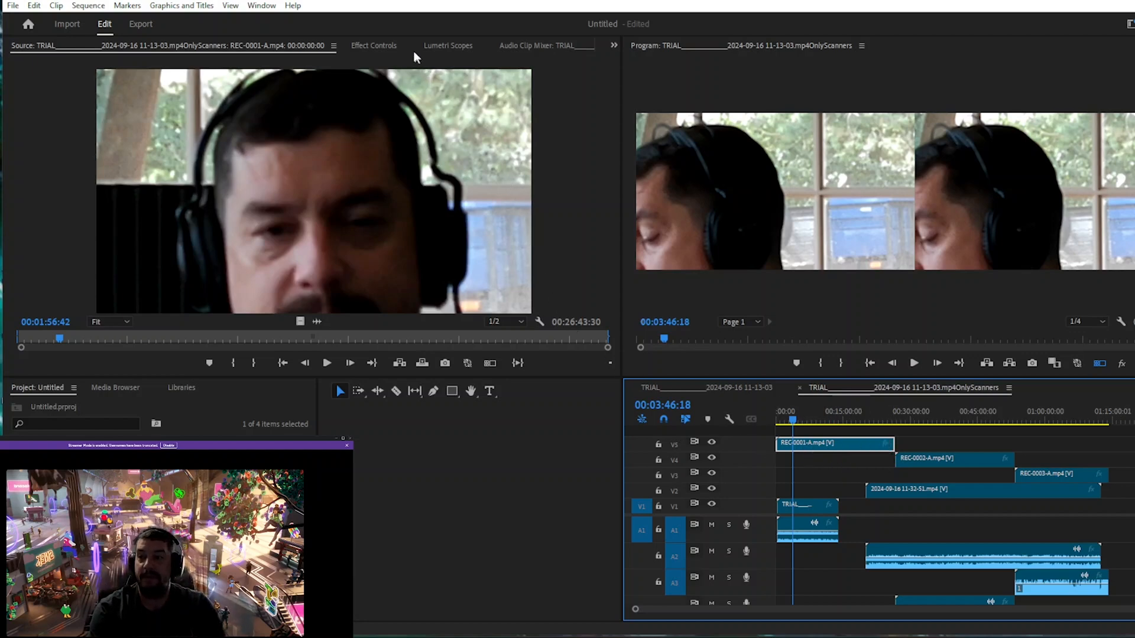
{"action": "left_click", "coordinate": [385, 47]}
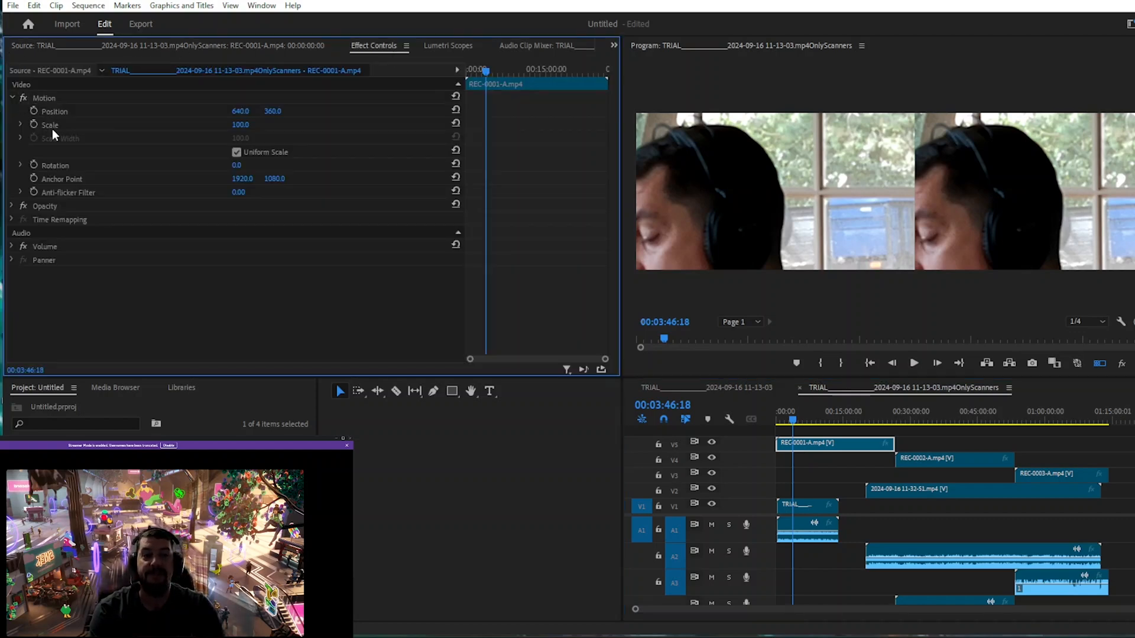
{"action": "left_click", "coordinate": [249, 122]}
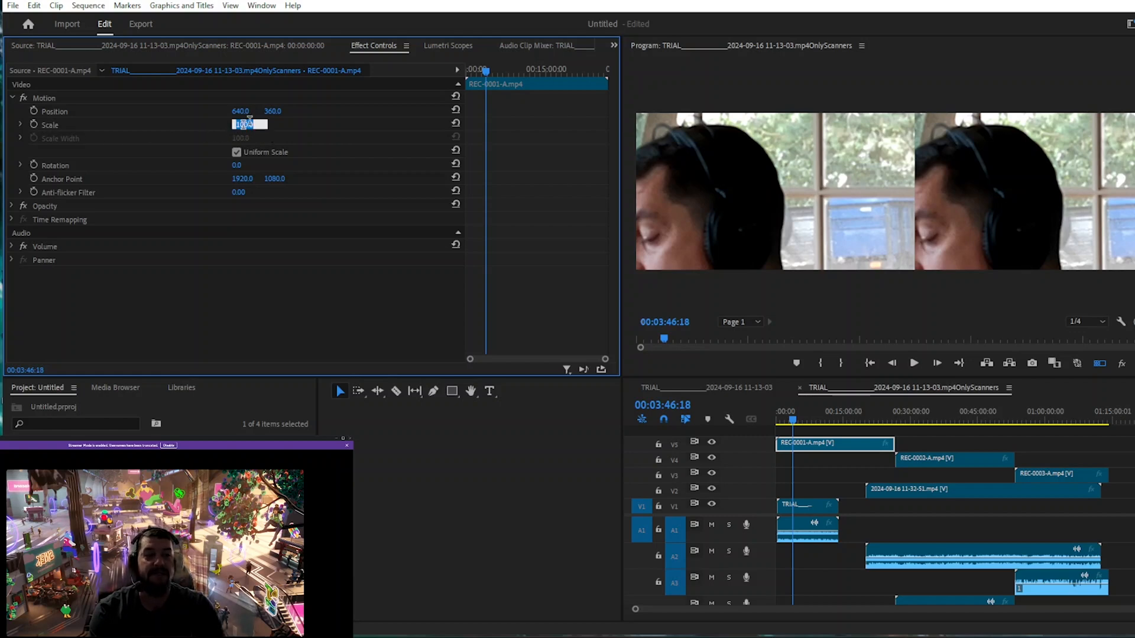
{"action": "left_click", "coordinate": [276, 126]}
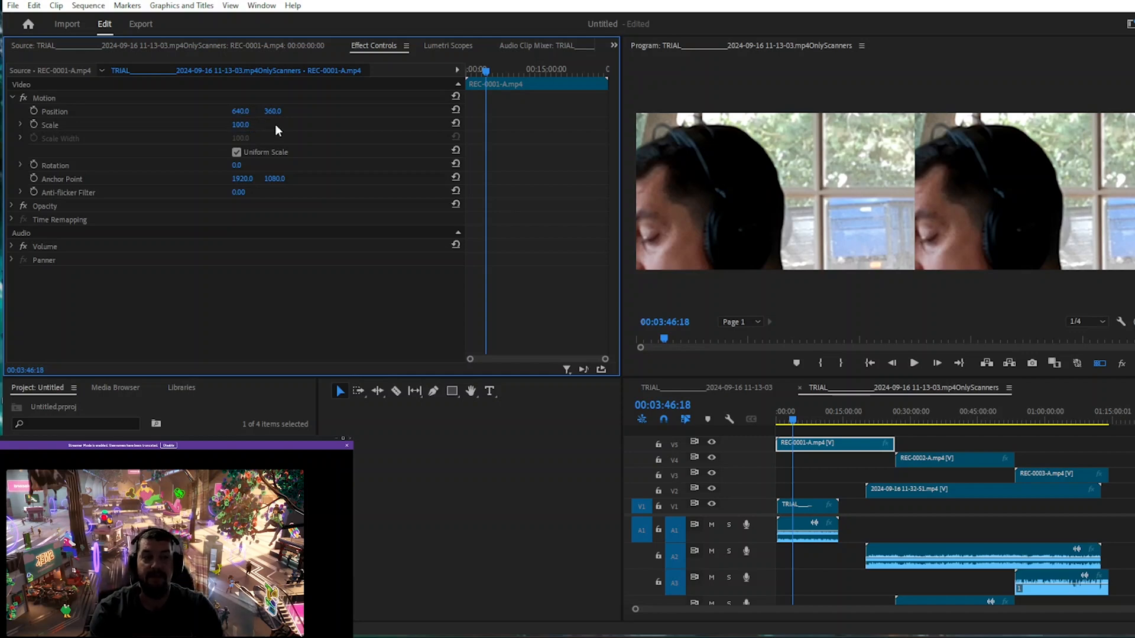
{"action": "mouse_move", "coordinate": [241, 125]}
{"action": "left_mouse_down"}
{"action": "mouse_move", "coordinate": [196, 124]}
{"action": "mouse_move", "coordinate": [253, 131]}
{"action": "left_mouse_up"}
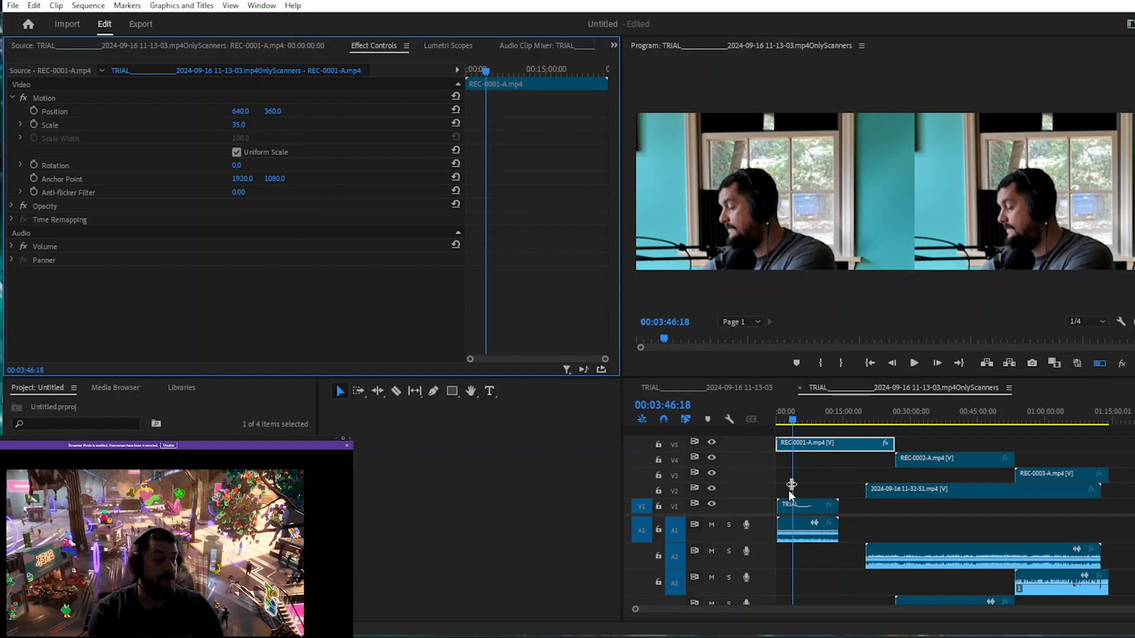
Set the REC-0002-A clip's scale to 35.
{"action": "left_click", "coordinate": [926, 463]}
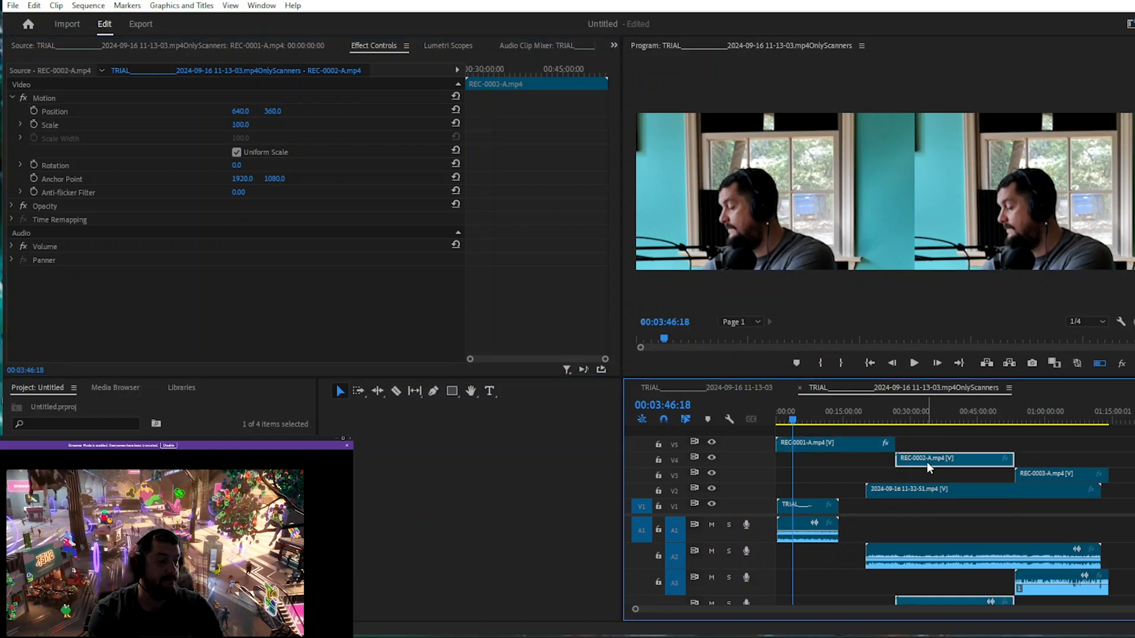
{"action": "left_click", "coordinate": [249, 124]}
{"action": "type", "text": "35.0"}
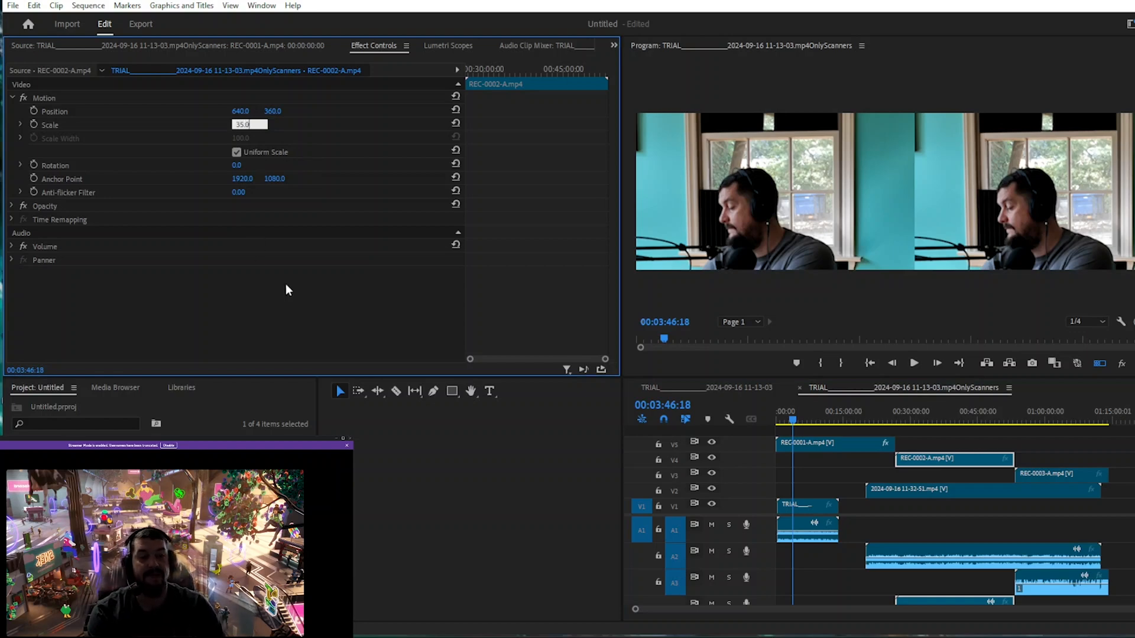
{"action": "key", "text": "Return"}
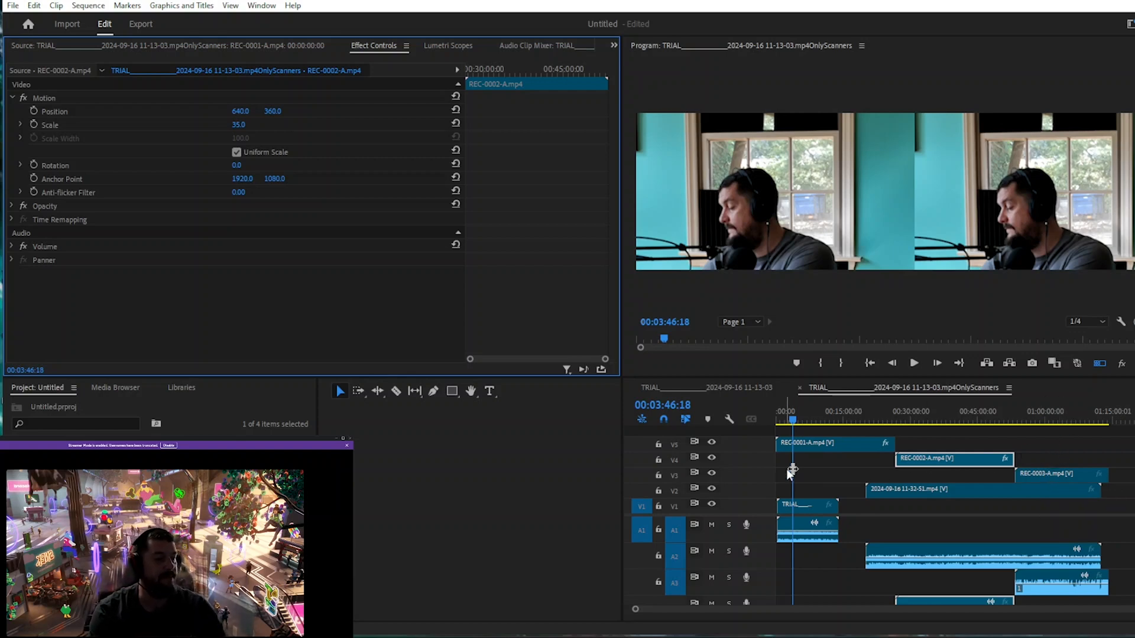
Return to the multicam sequence and re-enable Multi-Camera on its clip.
{"action": "left_click", "coordinate": [699, 386]}
{"action": "right_click", "coordinate": [832, 499]}
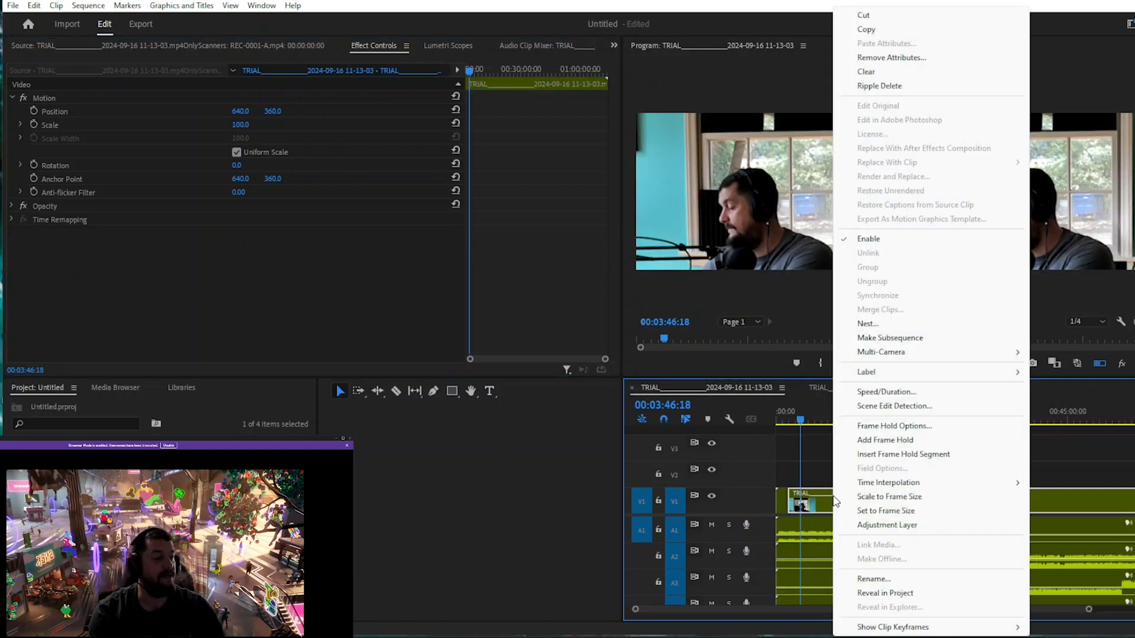
{"action": "mouse_move", "coordinate": [894, 354]}
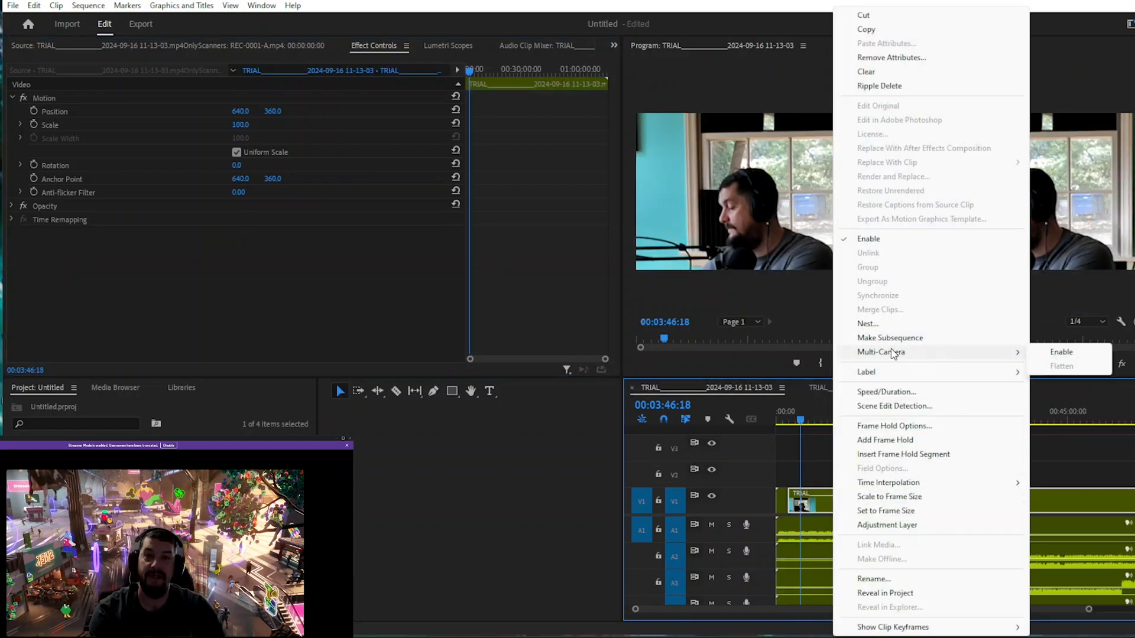
{"action": "left_click", "coordinate": [1059, 355]}
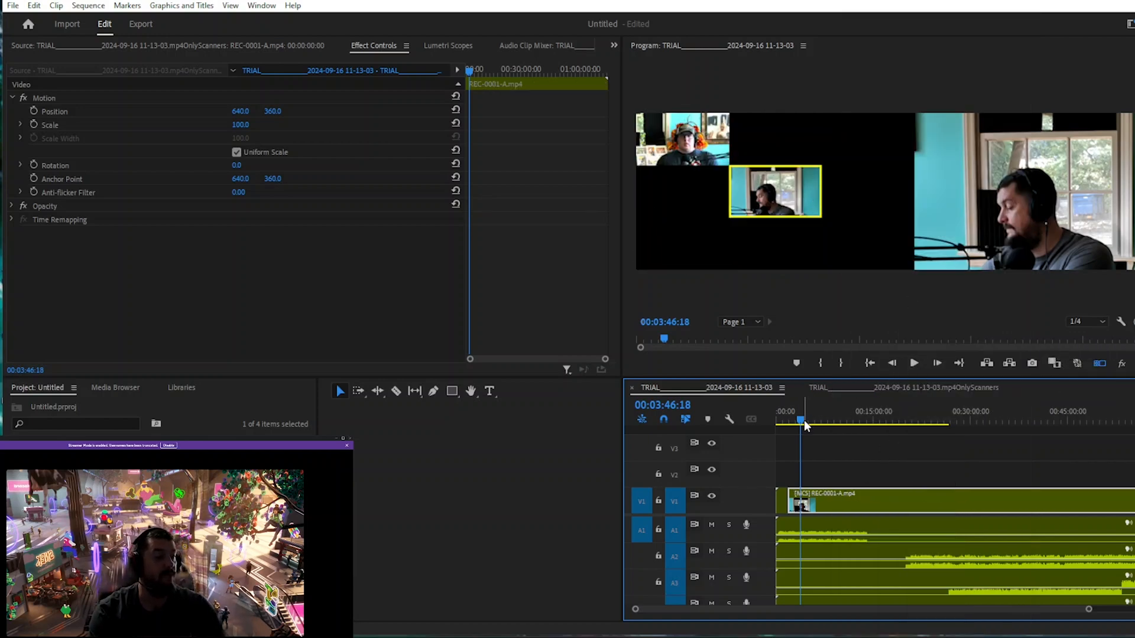
{"action": "left_click_drag", "start_coordinate": [803, 417], "coordinate": [1044, 420]}
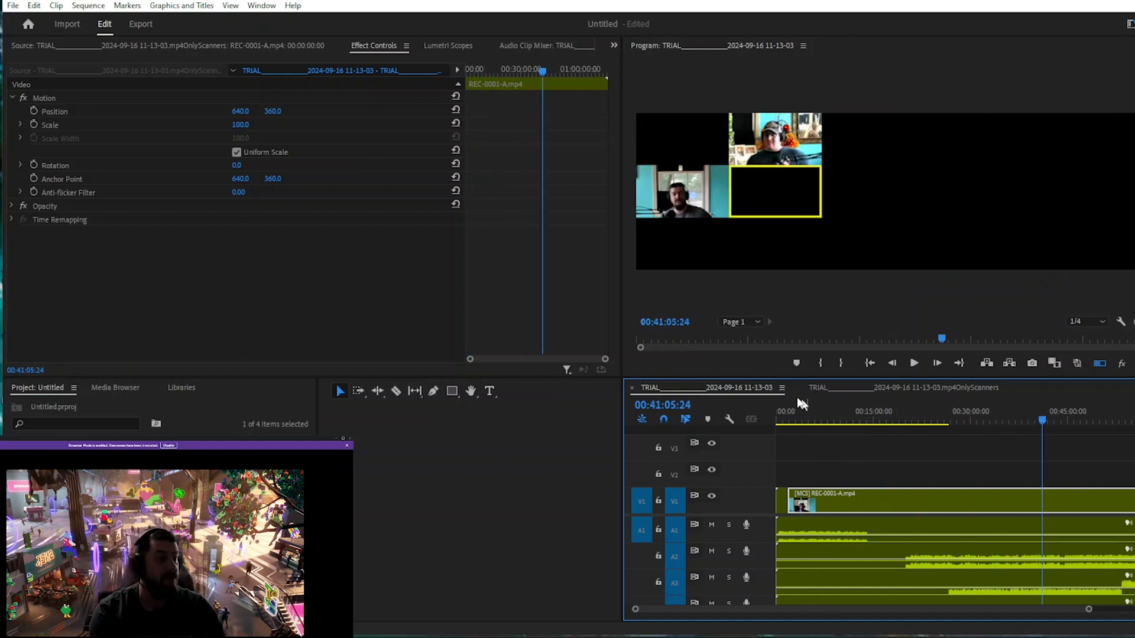
{"action": "left_click", "coordinate": [687, 195]}
{"action": "left_click", "coordinate": [774, 153]}
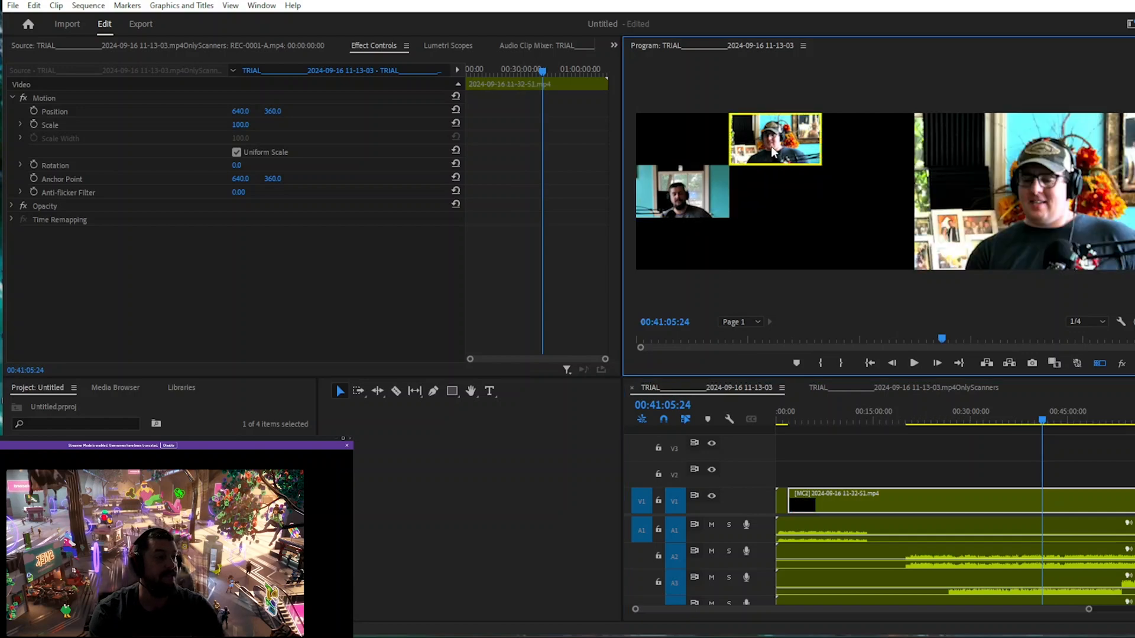
{"action": "mouse_move", "coordinate": [1043, 420]}
{"action": "left_mouse_down"}
{"action": "mouse_move", "coordinate": [1112, 421]}
{"action": "mouse_move", "coordinate": [1052, 438]}
{"action": "left_mouse_up"}
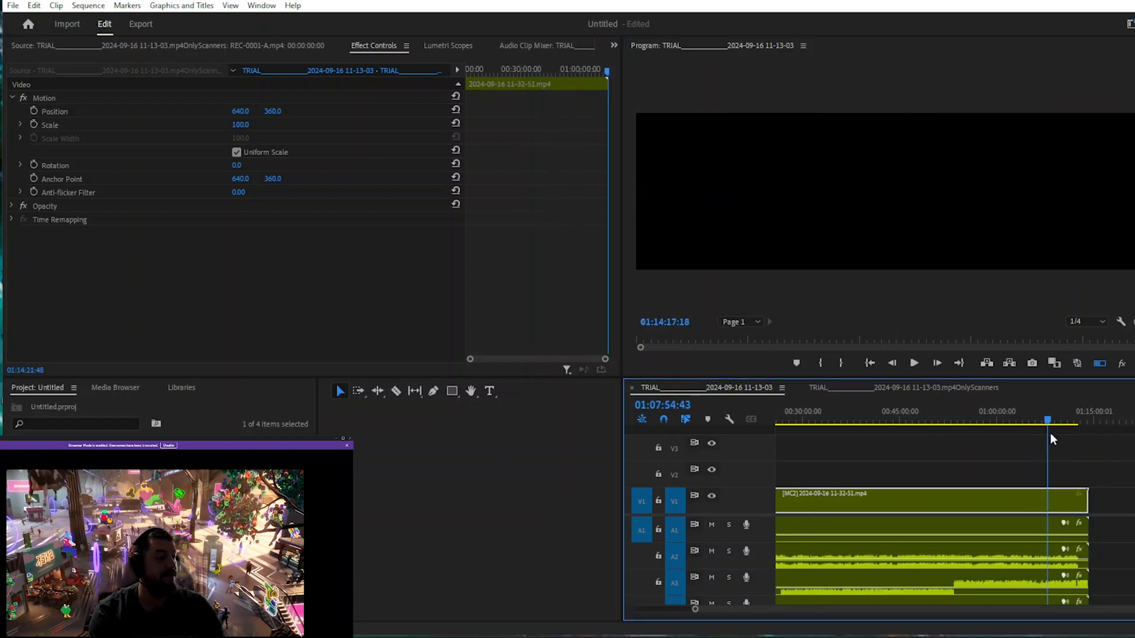
{"action": "left_click", "coordinate": [862, 155]}
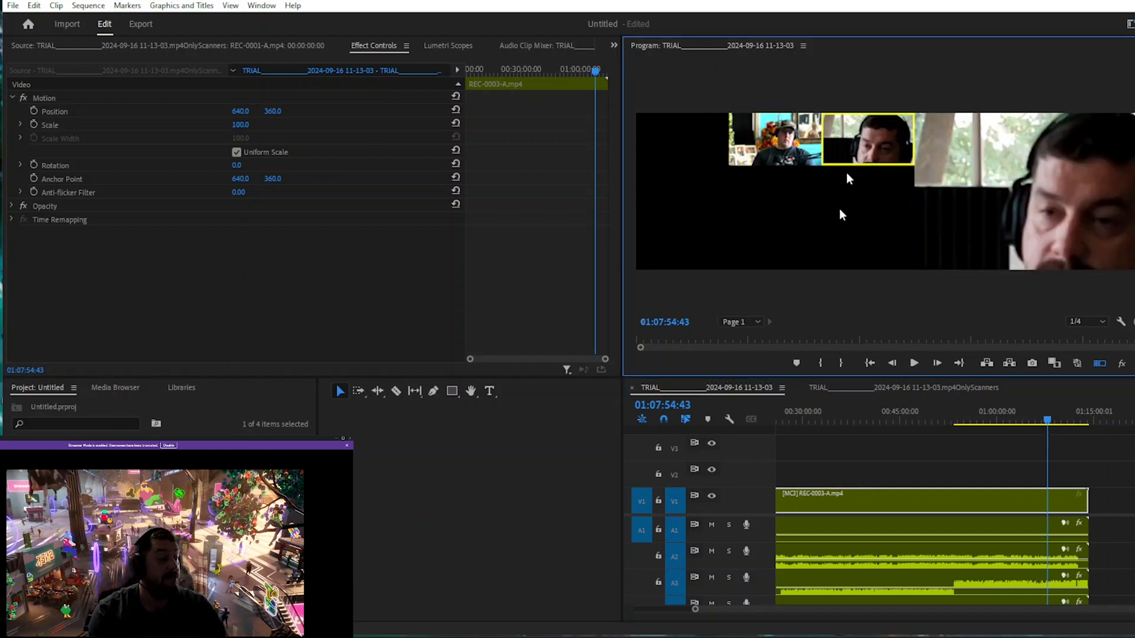
Disable Multi-Camera on the timeline clip again.
{"action": "right_click", "coordinate": [851, 504]}
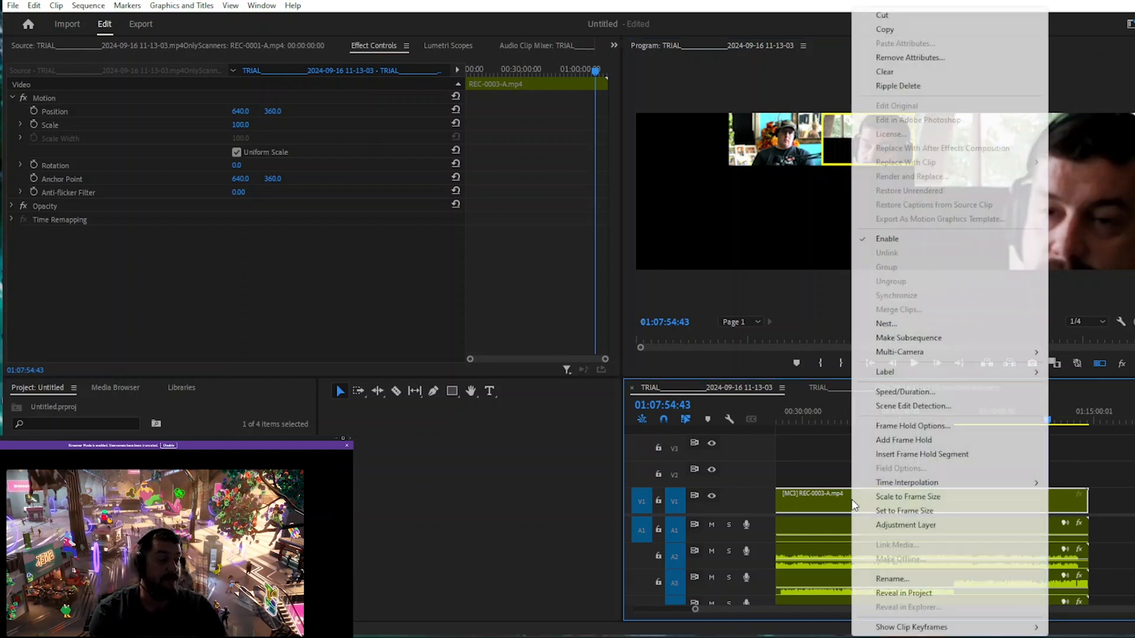
{"action": "mouse_move", "coordinate": [921, 353]}
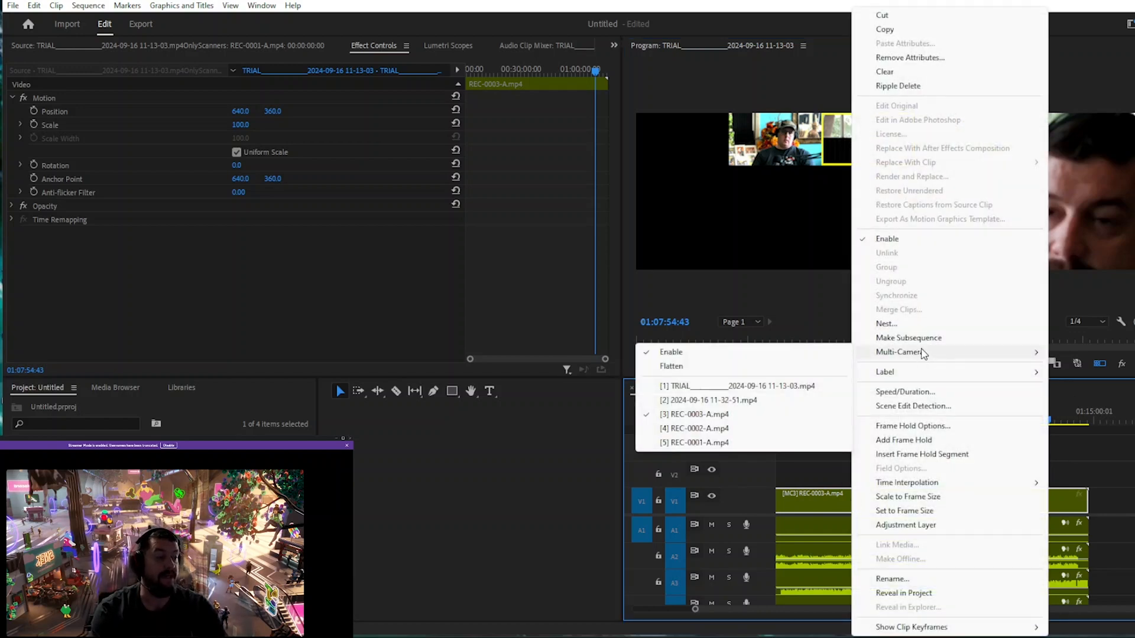
{"action": "left_click", "coordinate": [667, 354]}
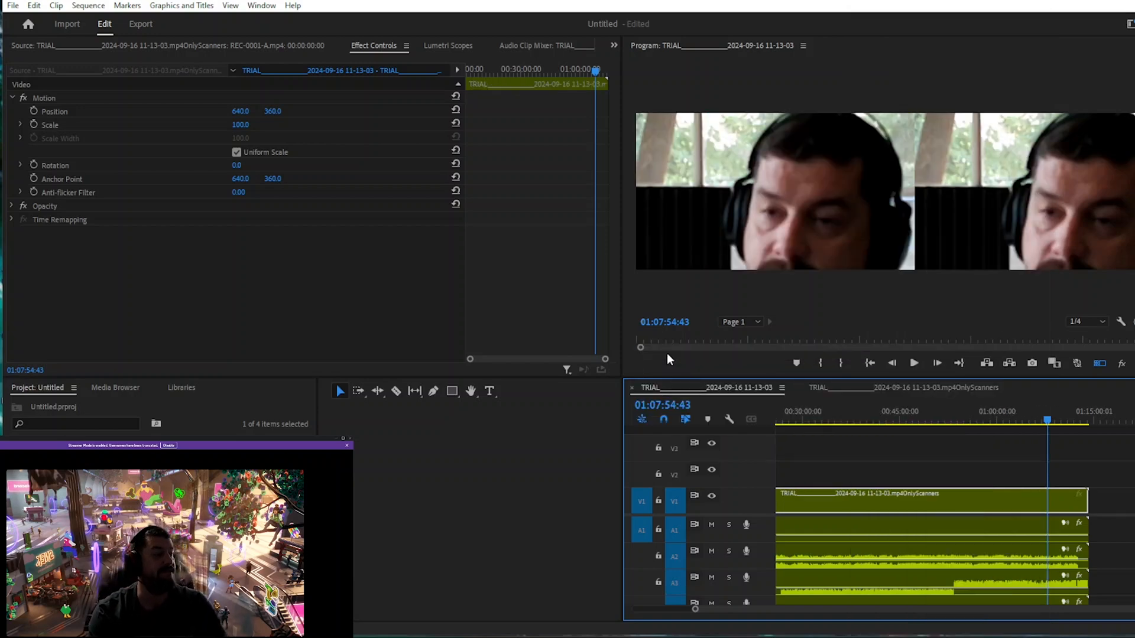
Open the nested sequence, set the REC-0003-A clip's scale to 35, and return to the multicam sequence.
{"action": "double_click", "coordinate": [807, 505]}
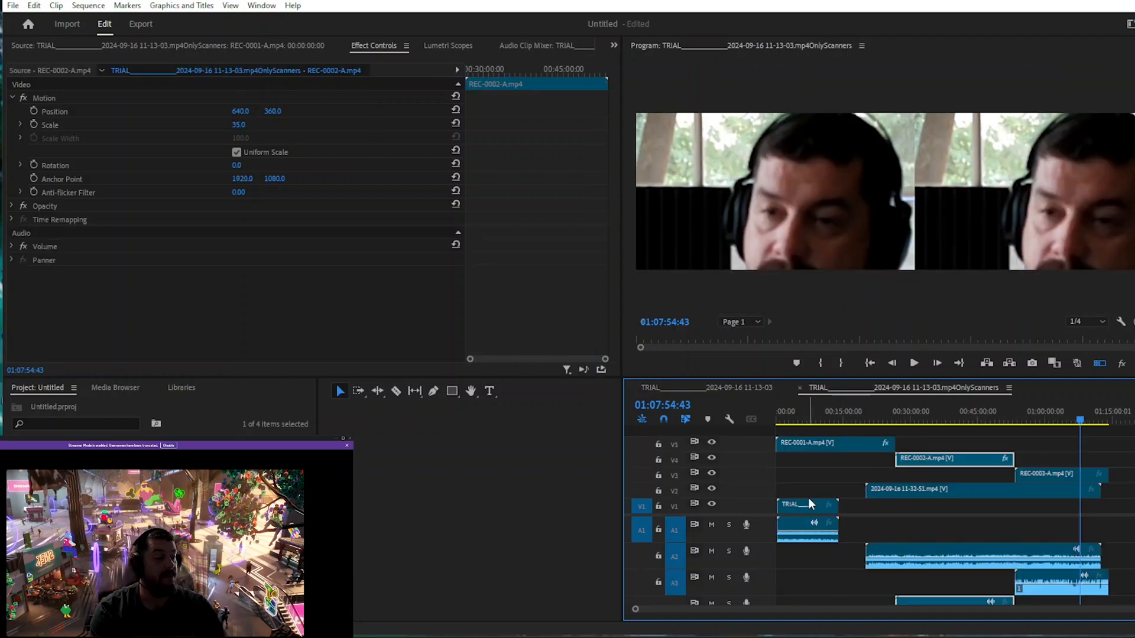
{"action": "left_click", "coordinate": [1069, 479]}
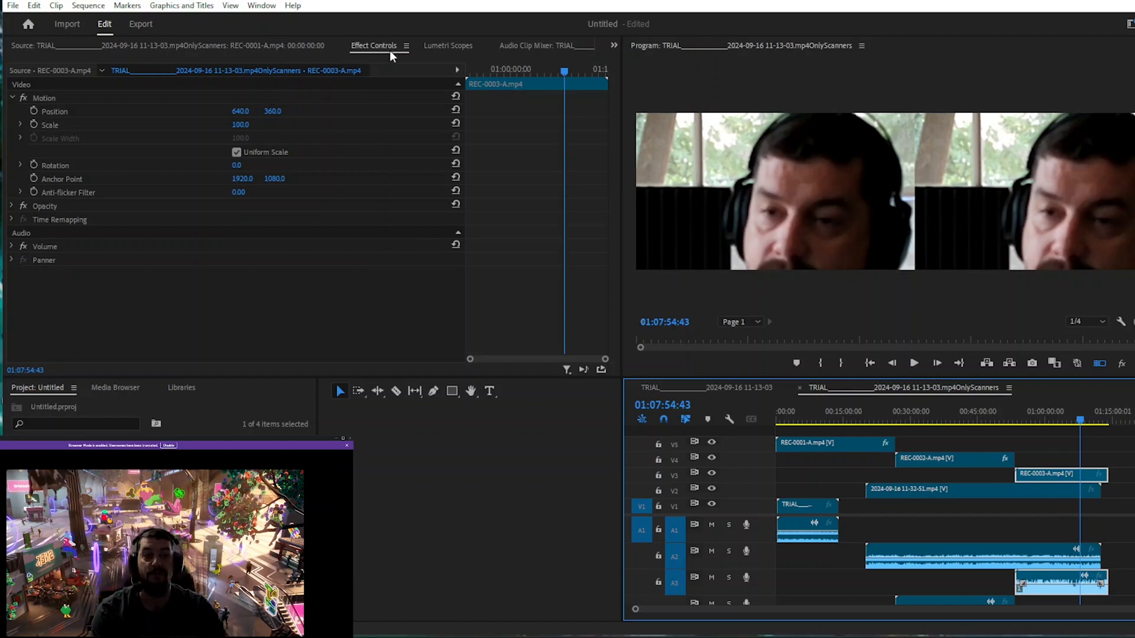
{"action": "left_click", "coordinate": [244, 125]}
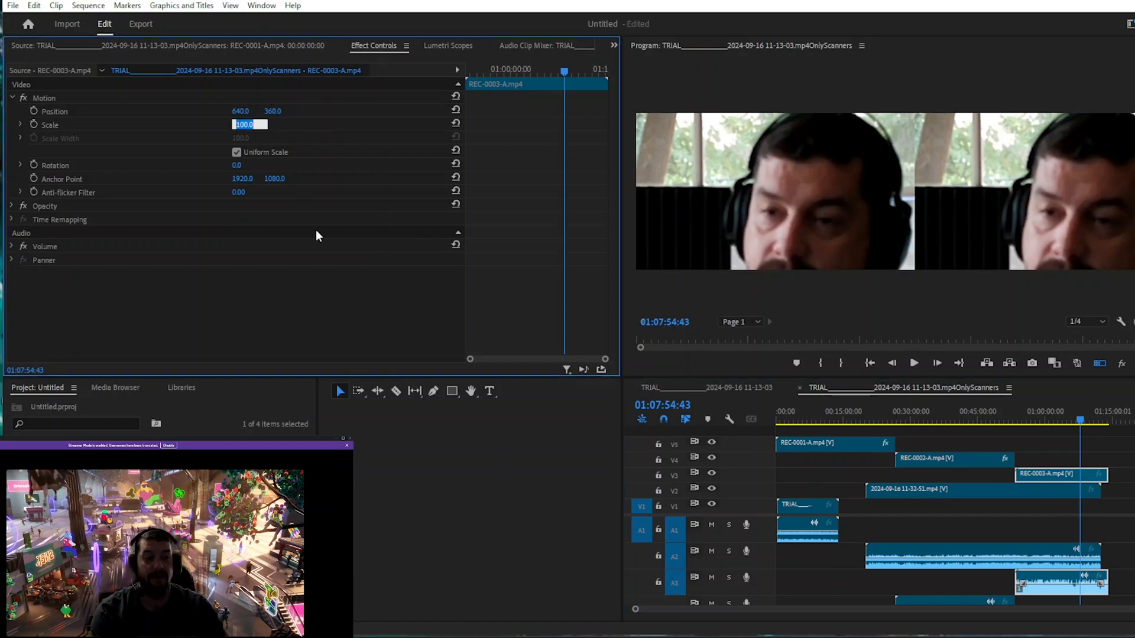
{"action": "type", "text": "35"}
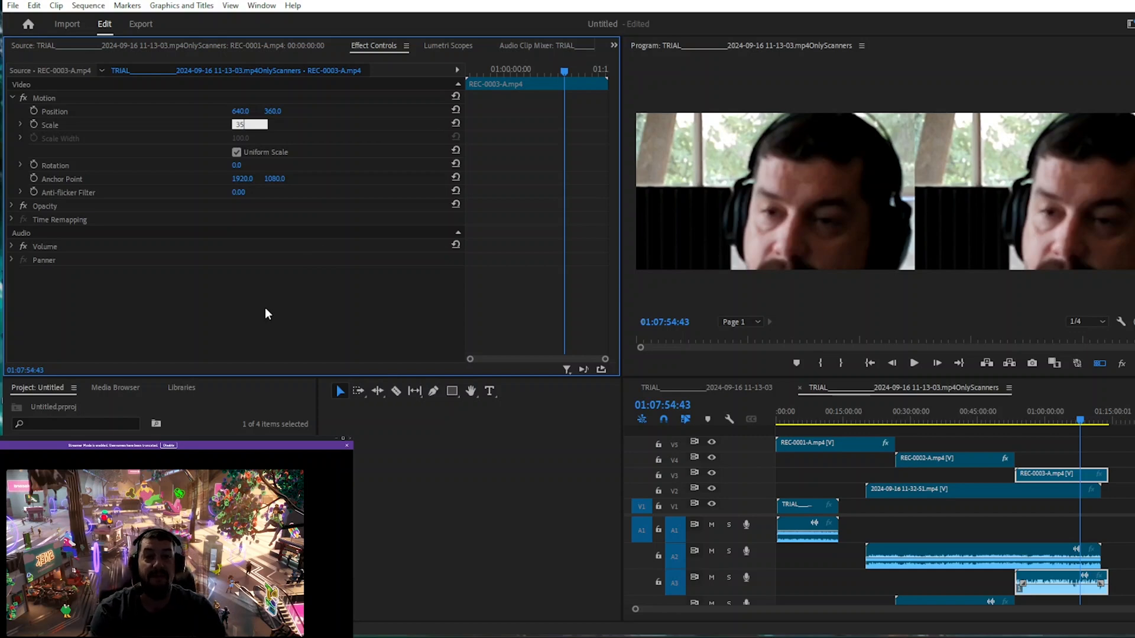
{"action": "key", "text": "Return"}
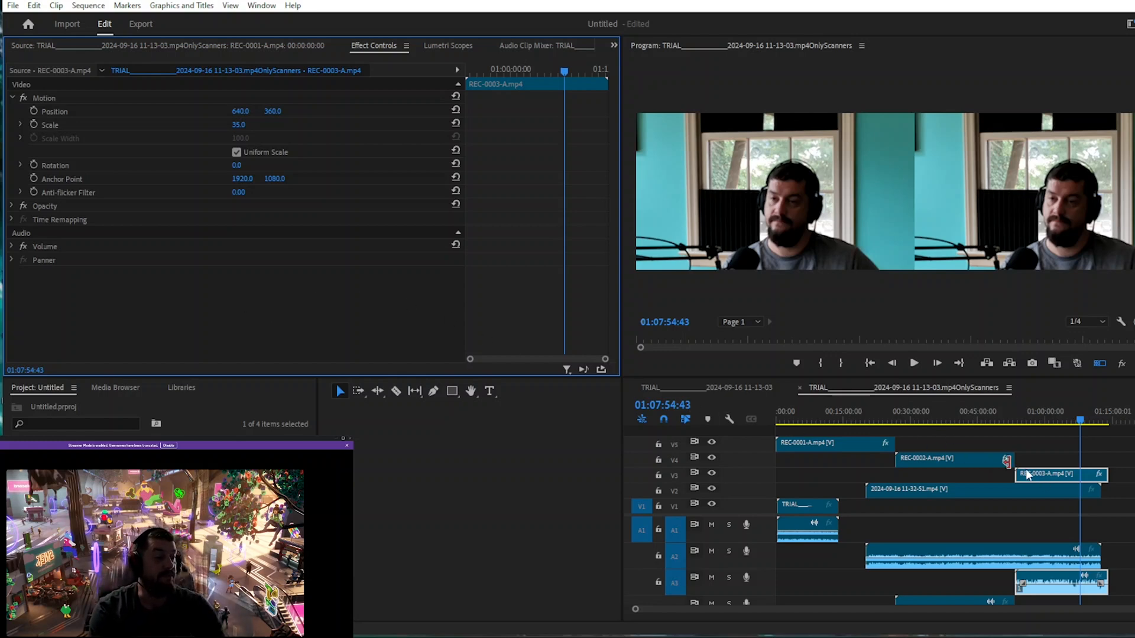
{"action": "left_click", "coordinate": [731, 390]}
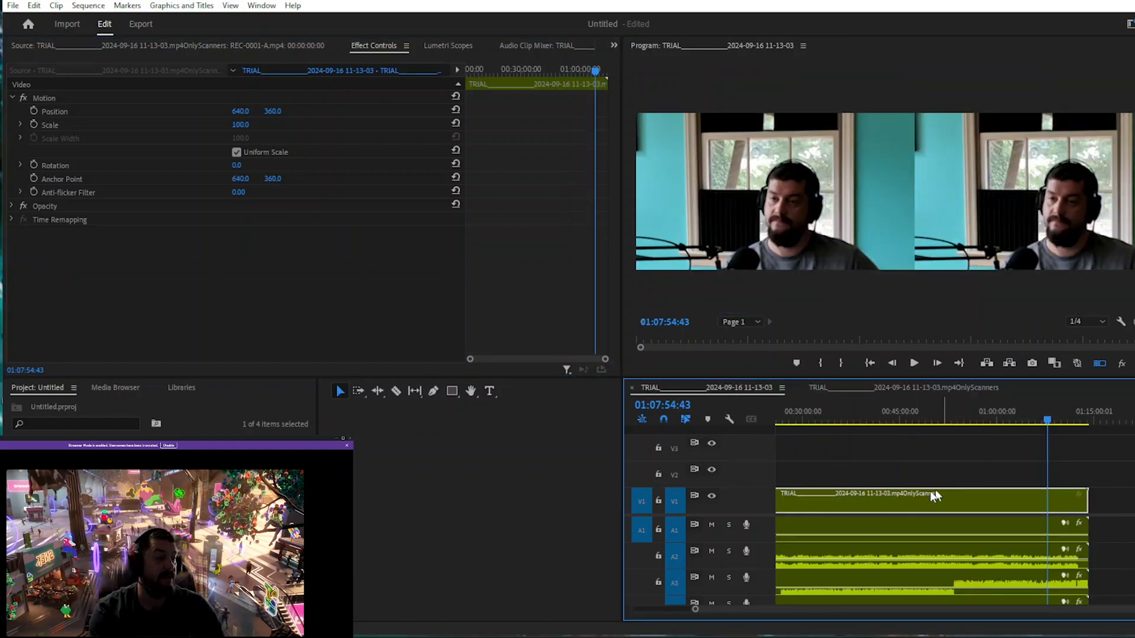
Re-enable Multi-Camera on the timeline clip.
{"action": "right_click", "coordinate": [907, 505]}
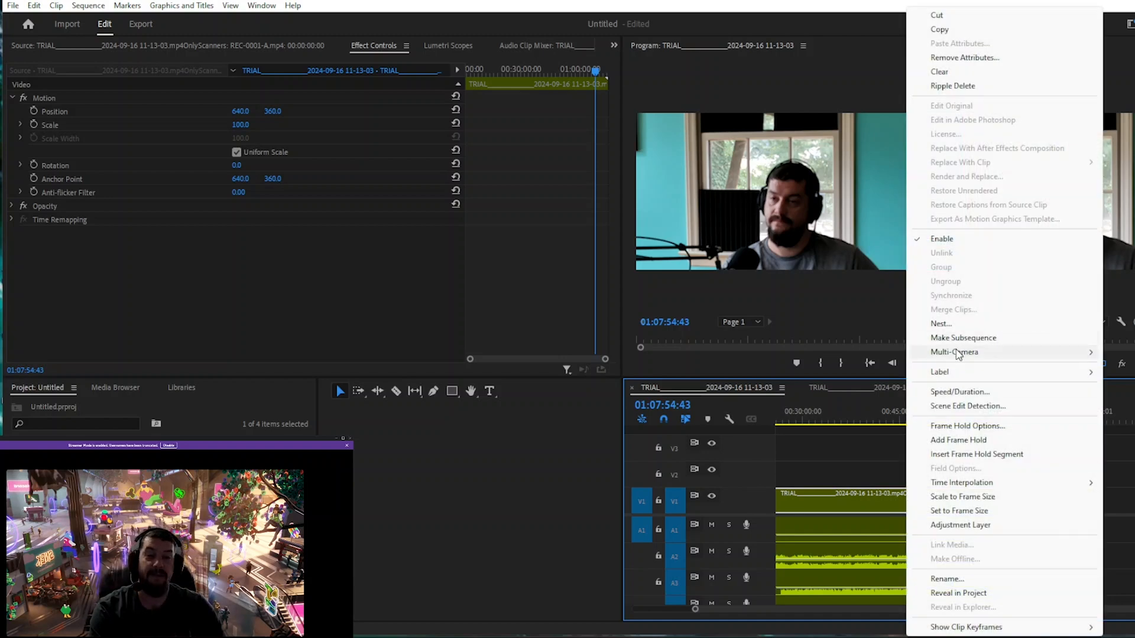
{"action": "mouse_move", "coordinate": [957, 353]}
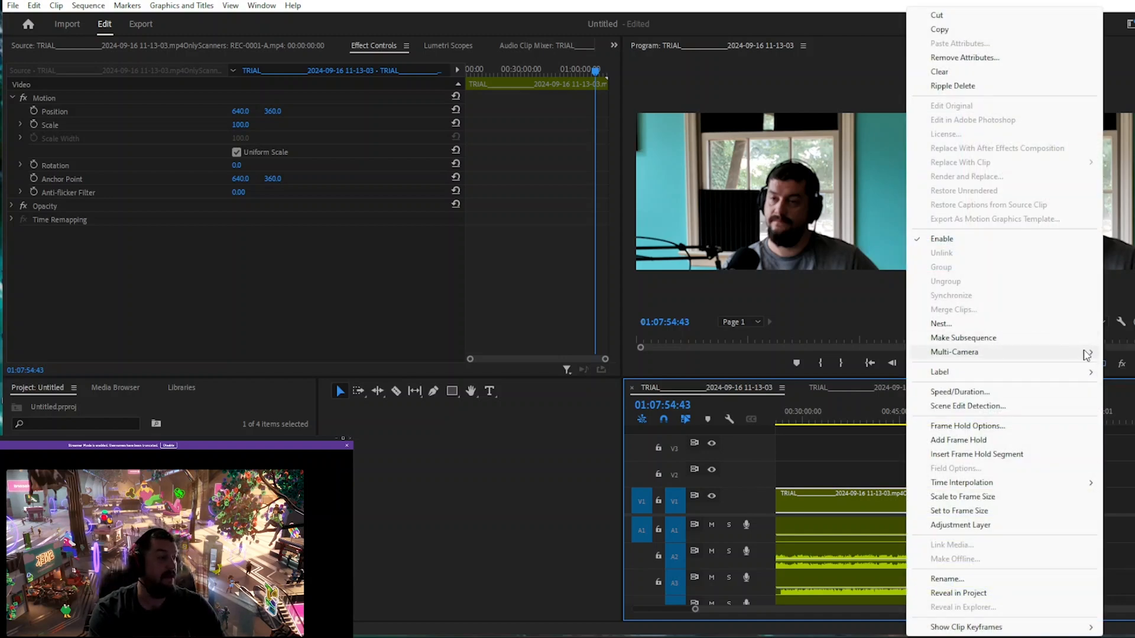
{"action": "mouse_move", "coordinate": [1008, 353]}
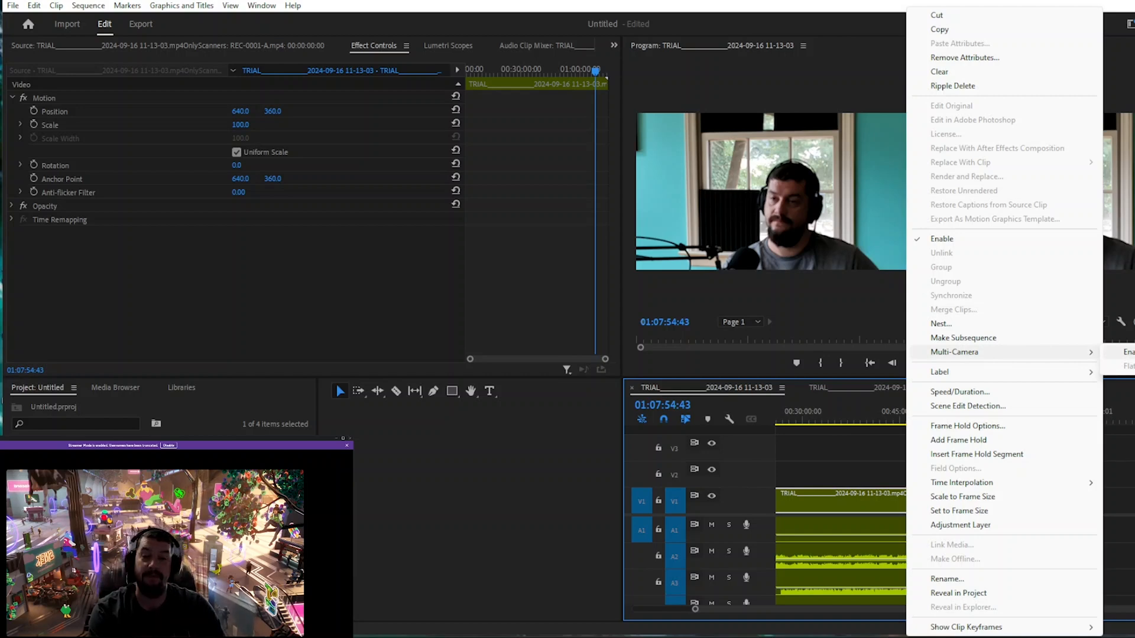
{"action": "left_click", "coordinate": [1115, 353]}
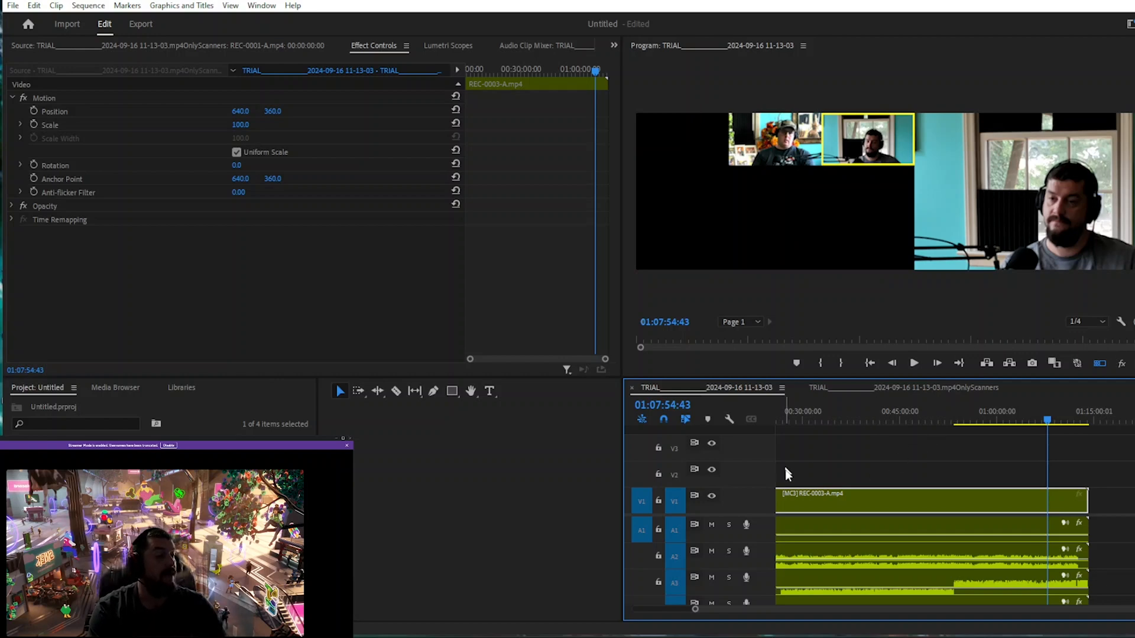
Switch the active angle to REC-0003-A, then scrub to 00:43:00 and switch the angle to REC-0002-A.
{"action": "left_click", "coordinate": [775, 137]}
{"action": "left_click", "coordinate": [855, 146]}
{"action": "left_click_drag", "start_coordinate": [1046, 421], "coordinate": [882, 423]}
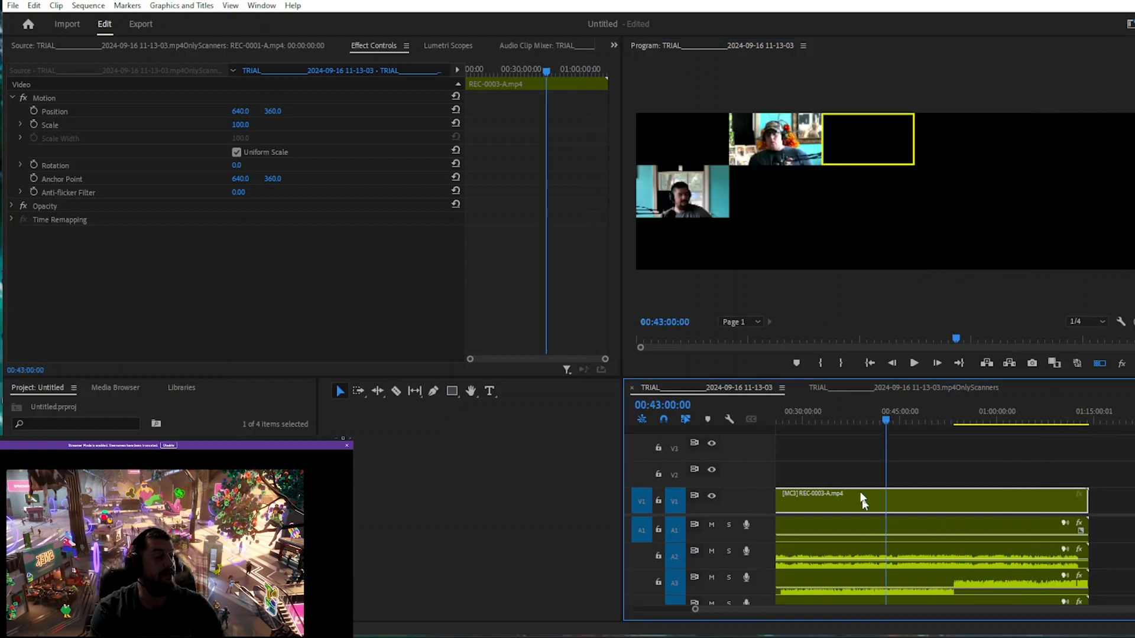
{"action": "left_click", "coordinate": [749, 141]}
{"action": "left_click", "coordinate": [676, 199]}
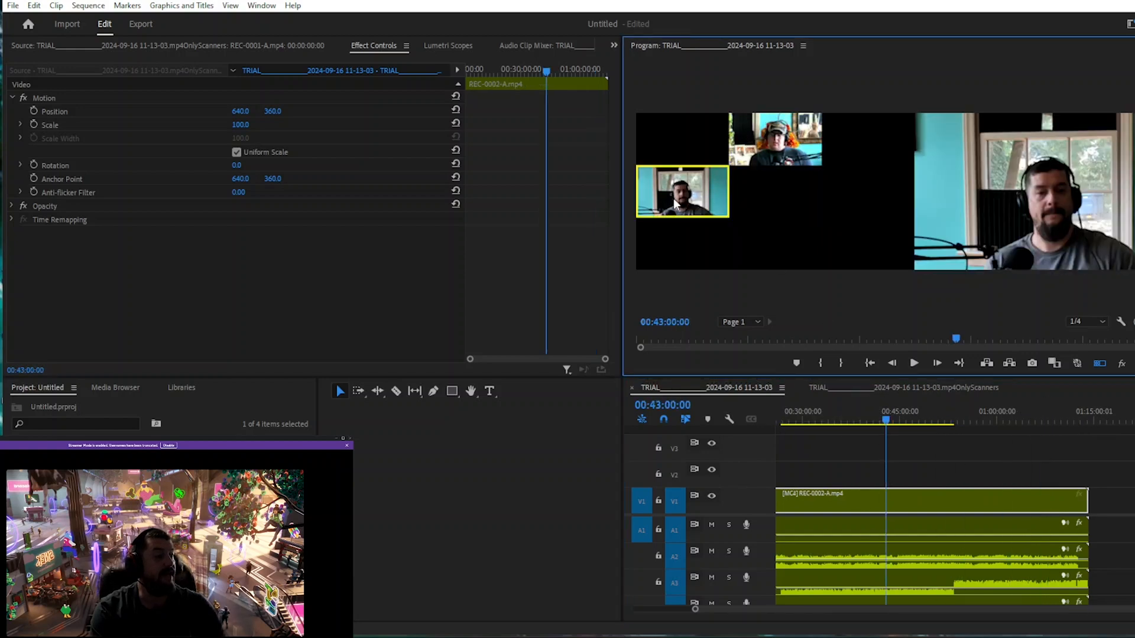
{"action": "left_click_drag", "start_coordinate": [885, 421], "coordinate": [817, 426]}
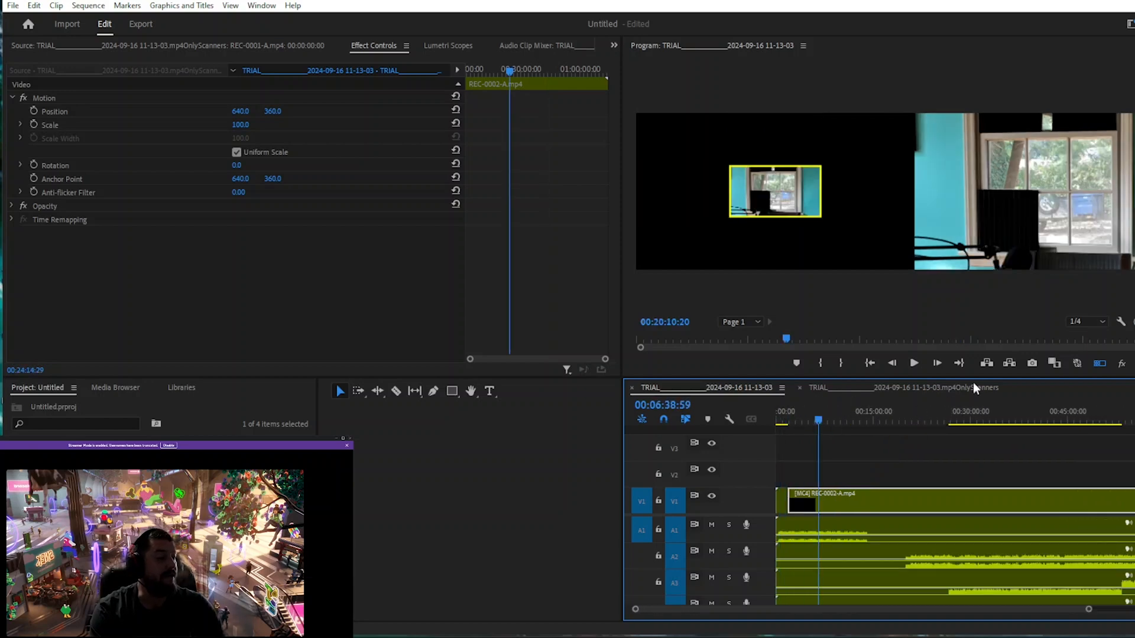
{"action": "left_click", "coordinate": [793, 207]}
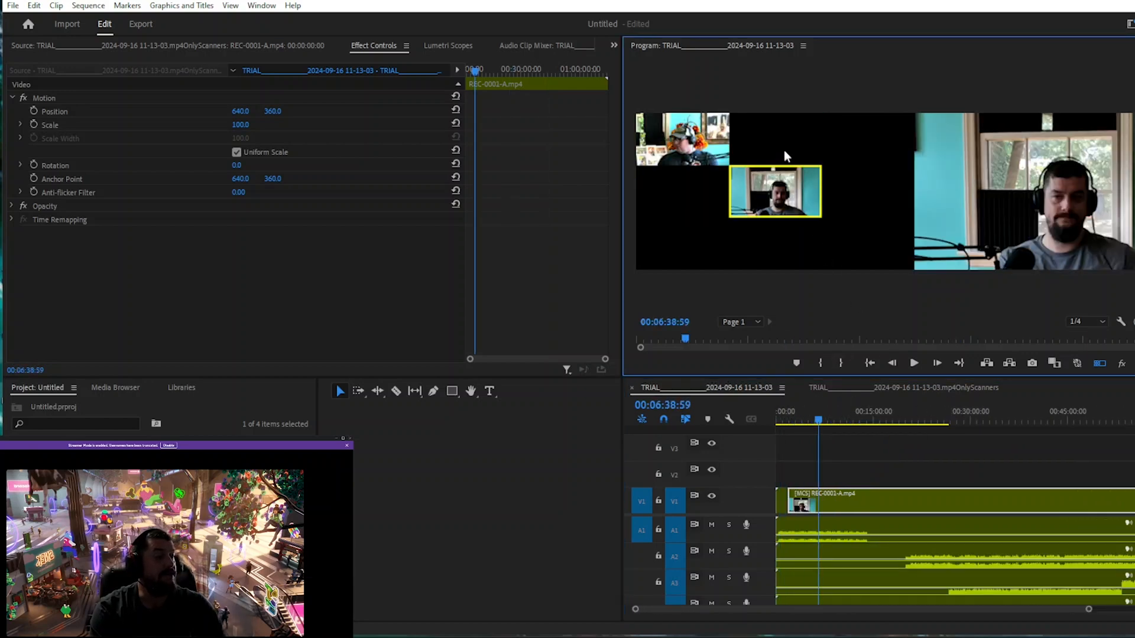
{"action": "left_click", "coordinate": [685, 152]}
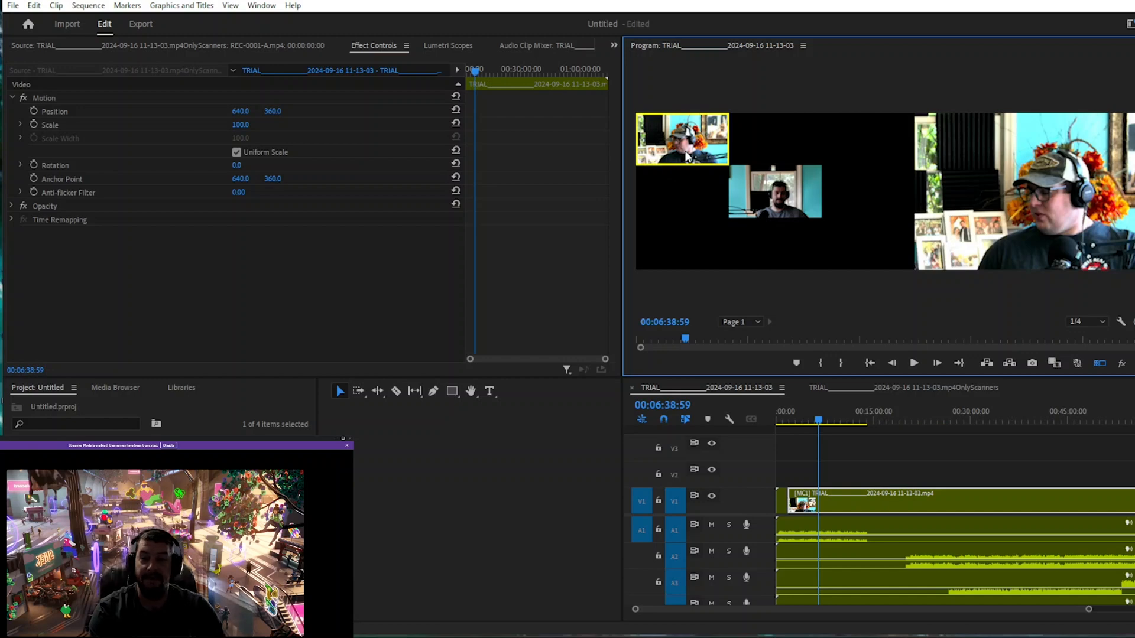